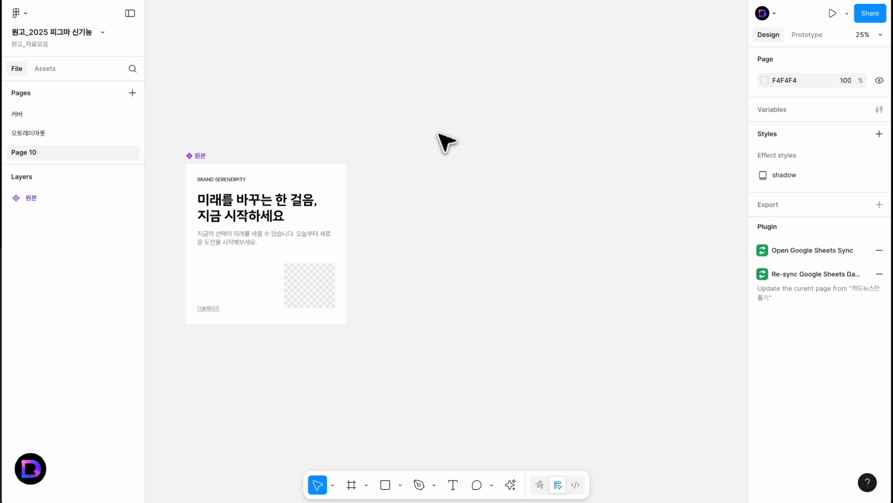
- Create two instances of the 원본 card component in an evenly spaced row beside it, and expand the main component's layers
click(198, 155)
key(ctrl+d)
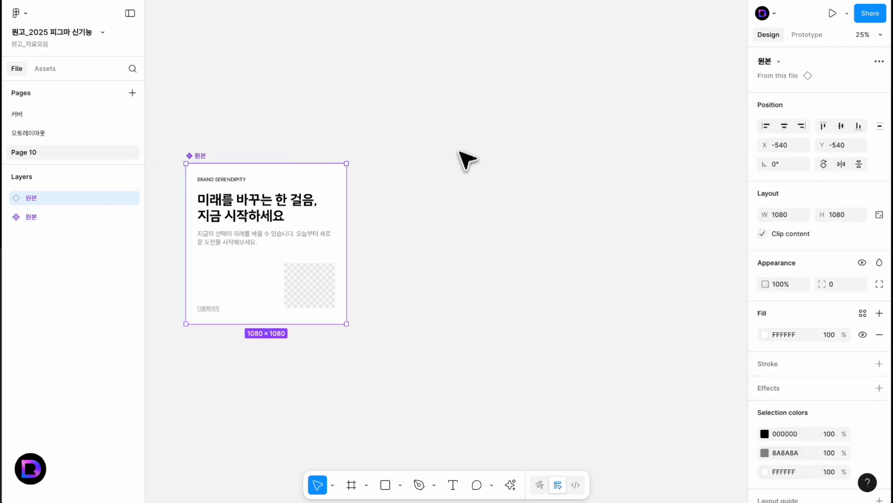
drag(285, 215, 468, 216)
key(ctrl+d)
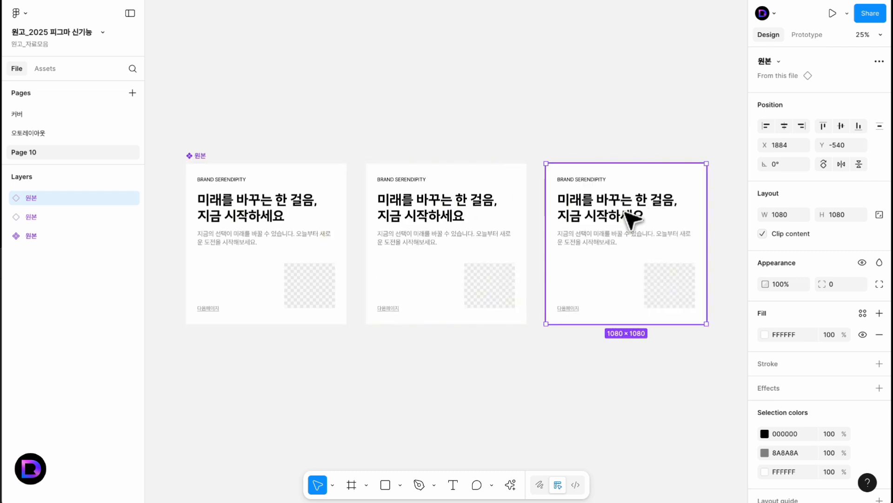
click(721, 355)
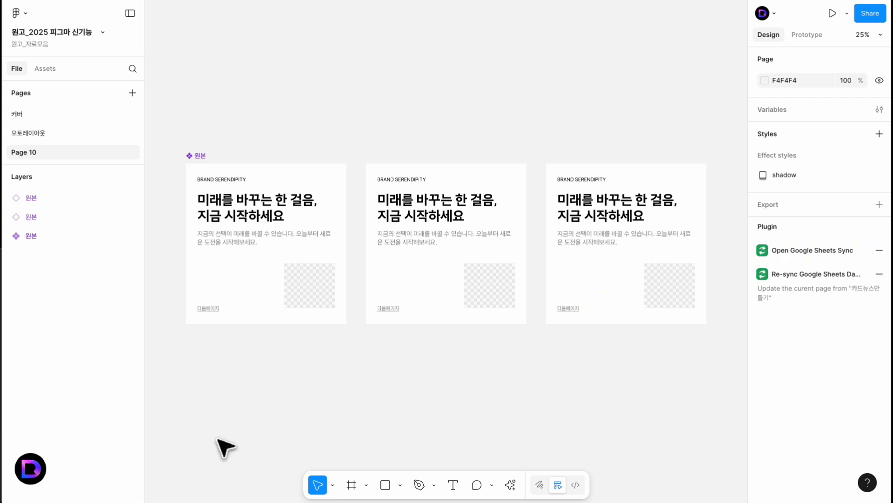
click(8, 236)
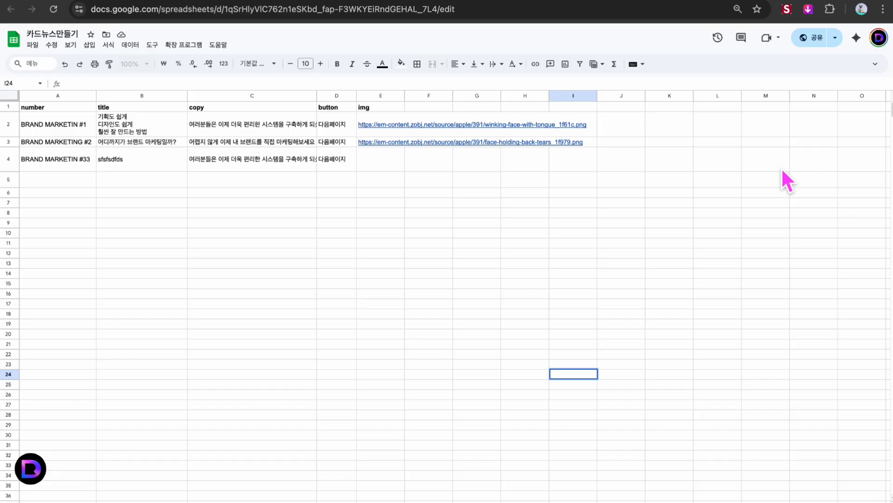
- Copy the sharing link of the 카드뉴스만들기 spreadsheet in Google Sheets and paste it into Figma's Google Sheets Sync plugin
click(817, 41)
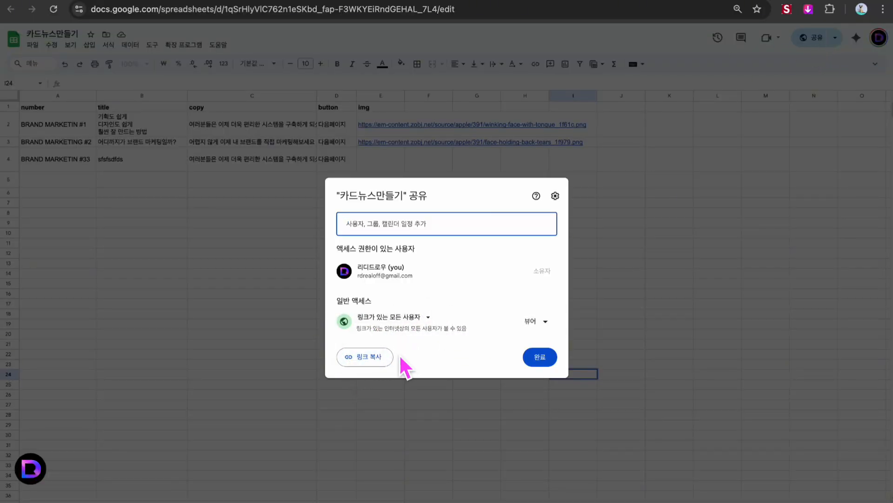
click(365, 357)
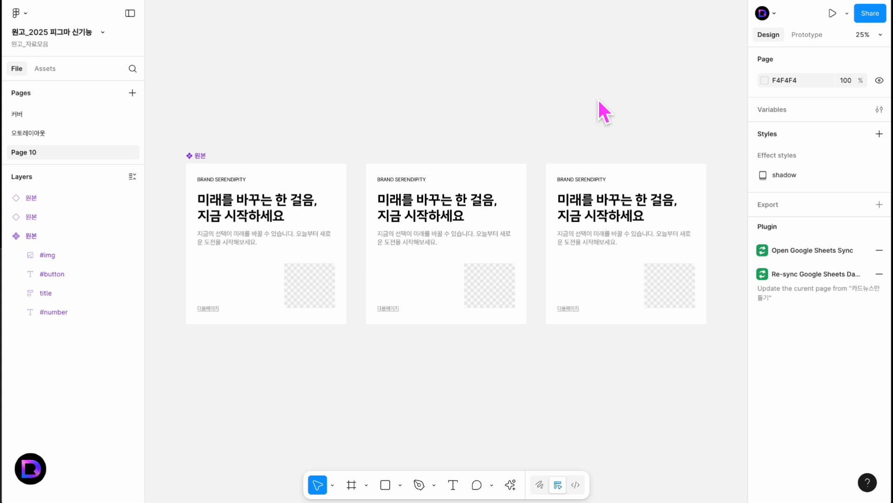
key(ctrl+k)
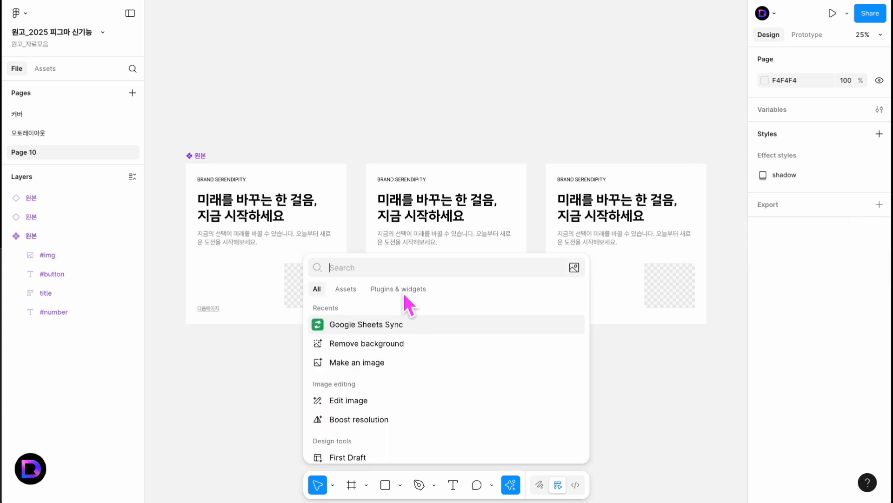
click(393, 326)
key(ctrl+v)
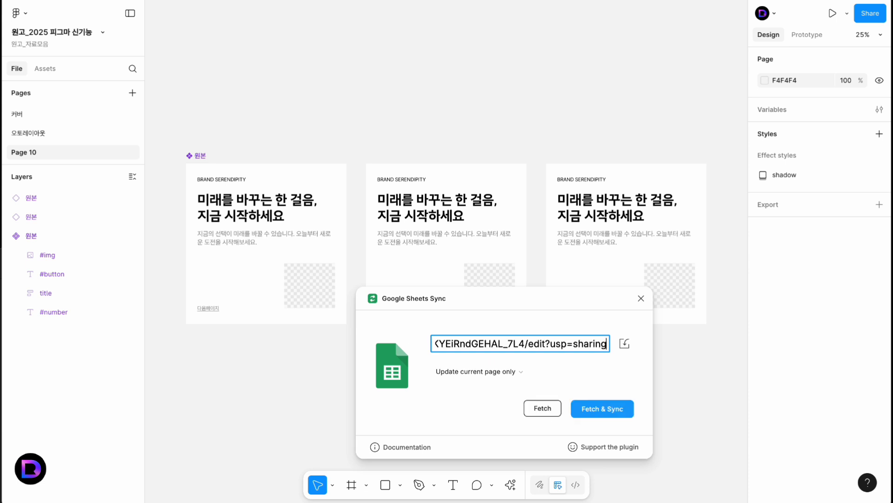
- Fetch the 카드뉴스만들기 sheet, sync its data into the cards on the current page, and close the plugin
click(546, 410)
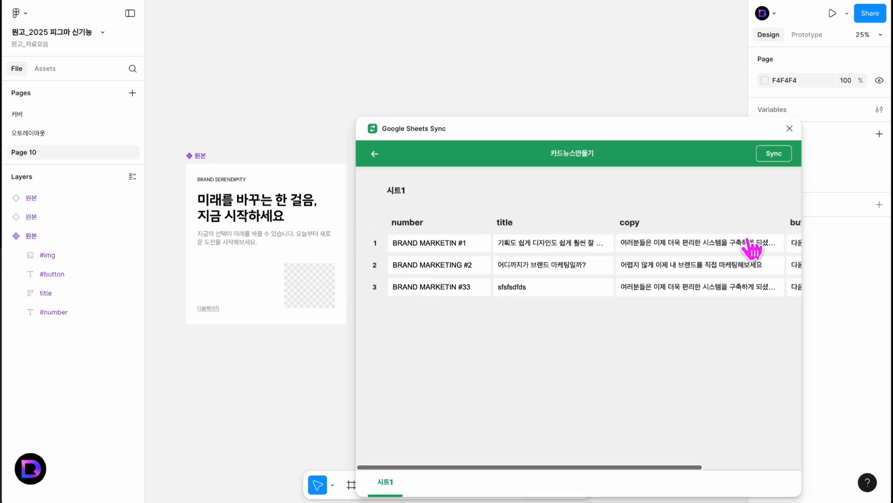
click(788, 159)
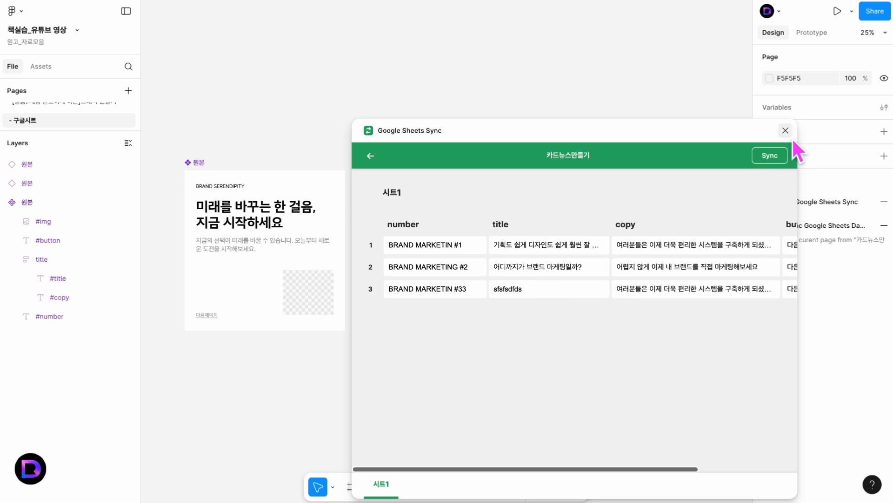
click(786, 132)
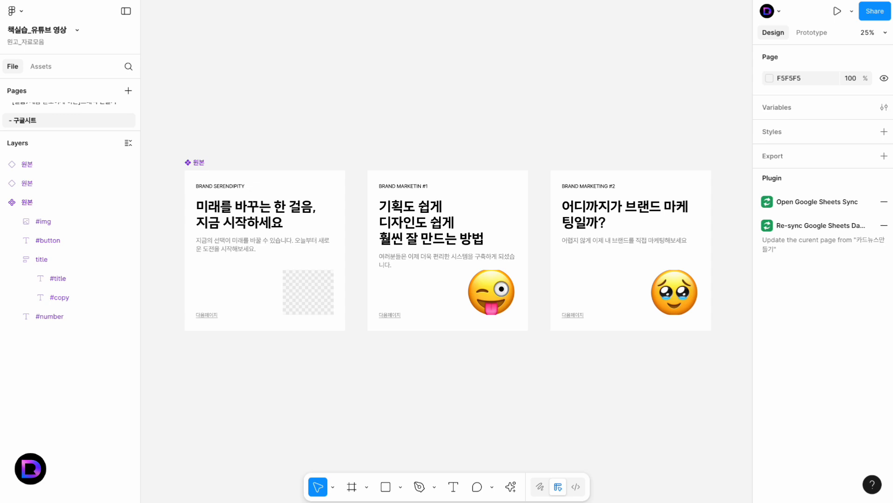
- Switch to the 카드뉴스만들기 spreadsheet to check the source data behind the cards, and return to Figma
key(alt+Tab)
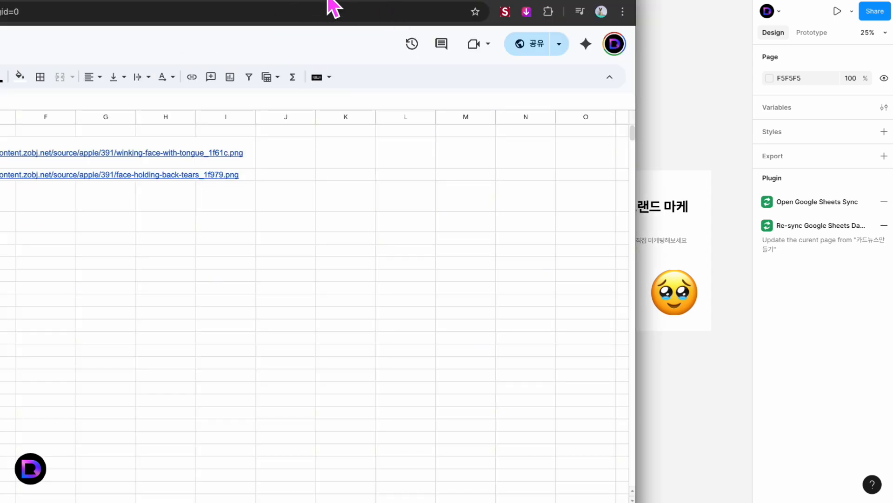
click(558, 303)
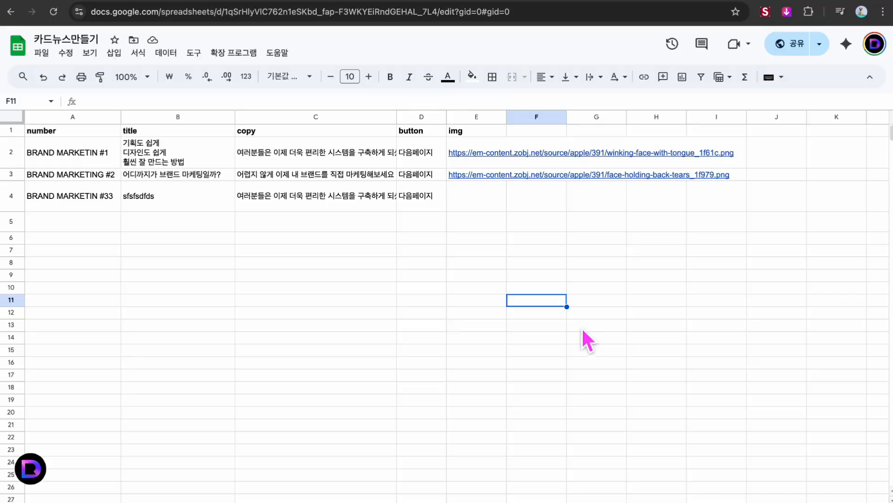
key(alt+Tab)
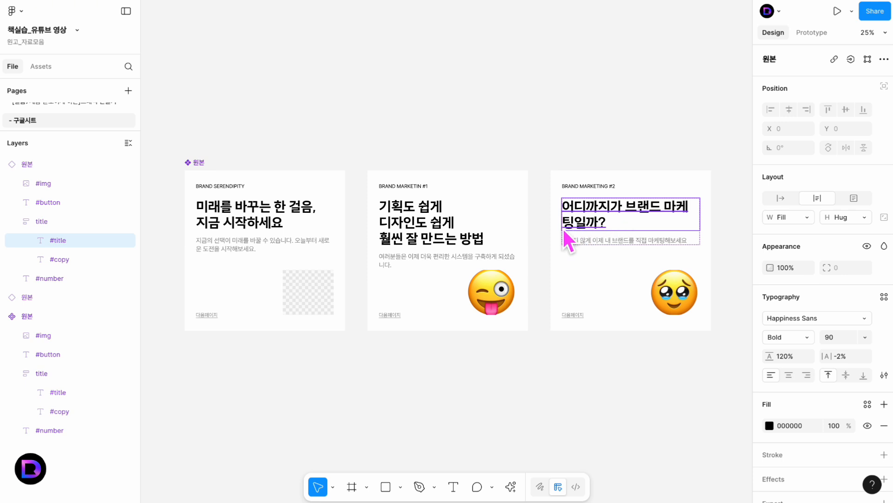
- Test how the BRAND MARKETING #2 card's title grows by appending the filler ㅇㄹㅇㄹㅇㄹㅇㄹㅇㄹㅇㄹ, and remove the filler again
double_click(584, 218)
click(630, 220)
text(ㅇㄹㅇㄹㅇㄹㅇㄹㅇㄹㅇㄹ)
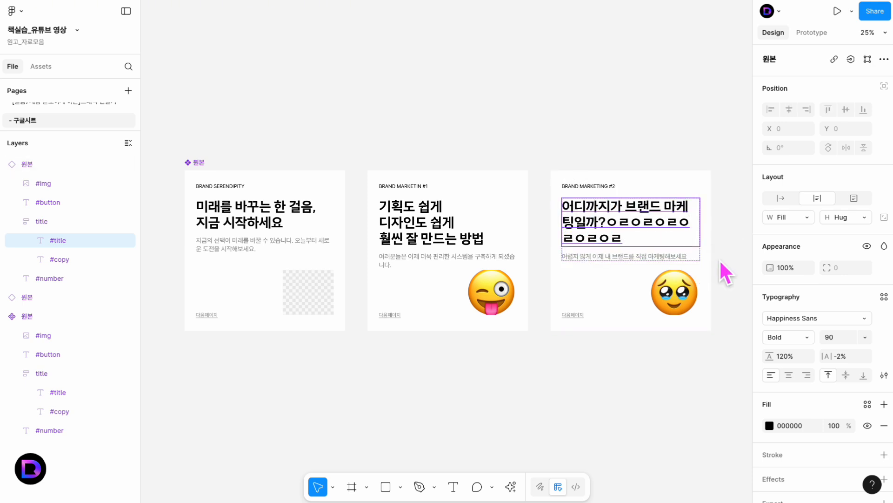
key(BackSpace)
key(BackSpace)
key(BackSpace)
key(BackSpace)
key(BackSpace)
key(BackSpace)
key(BackSpace)
key(BackSpace)
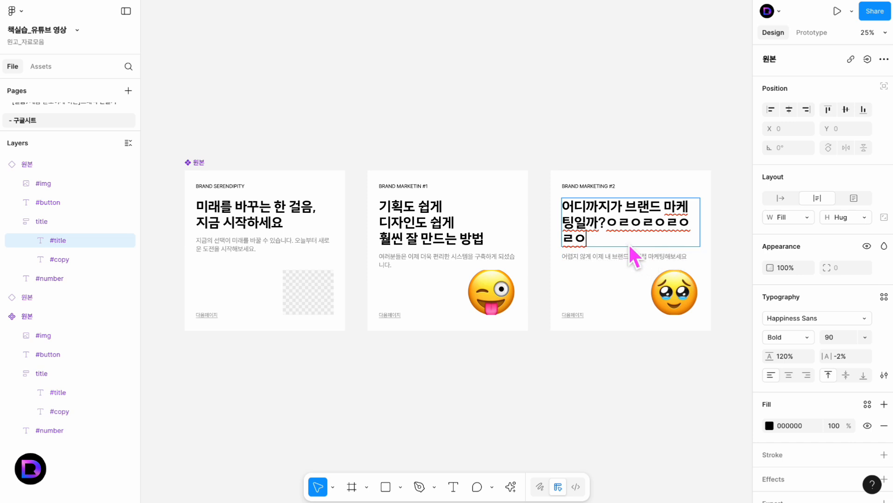
key(BackSpace)
key(BackSpace)
key(BackSpace)
key(BackSpace)
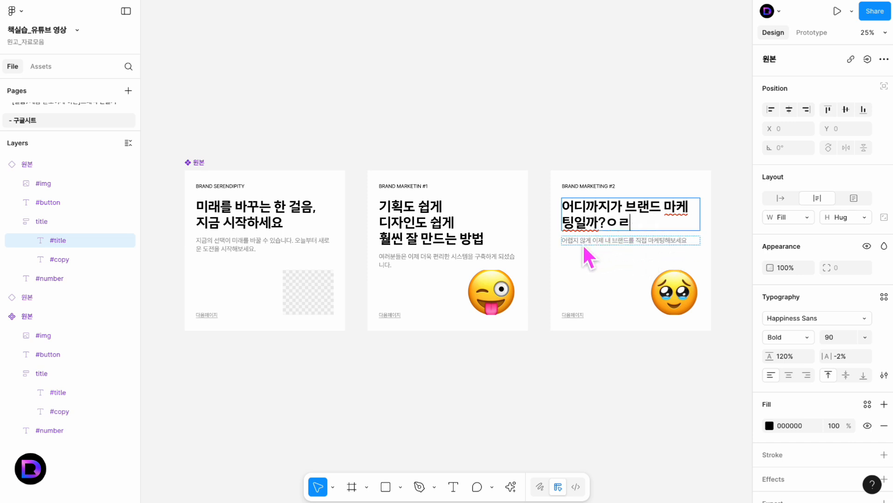
key(Escape)
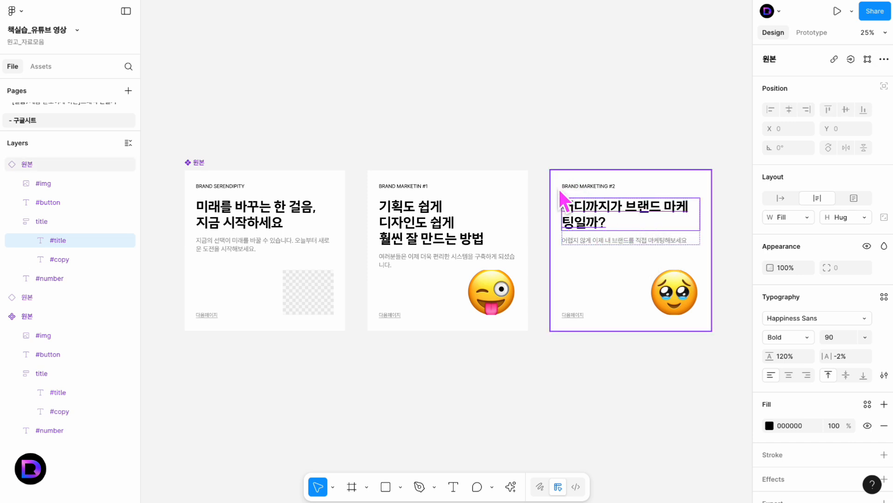
click(607, 139)
- Set the resizing of the title text in the main 원본 component to auto width
click(597, 221)
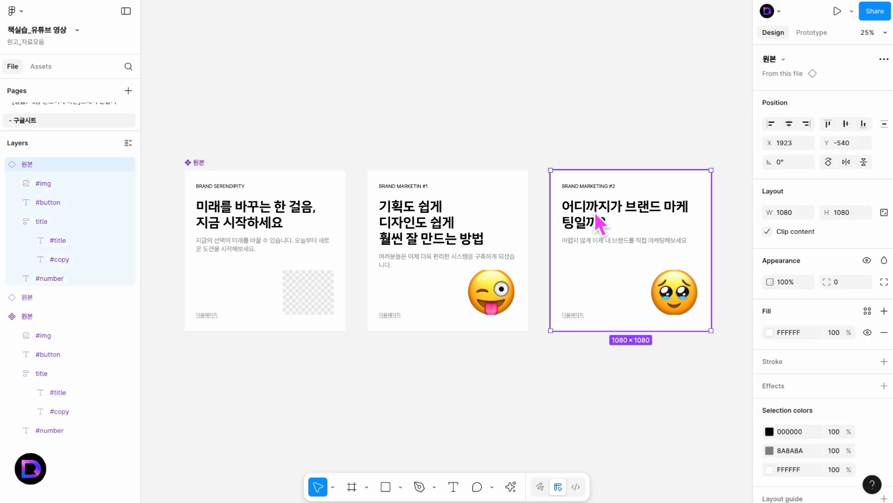
double_click(598, 223)
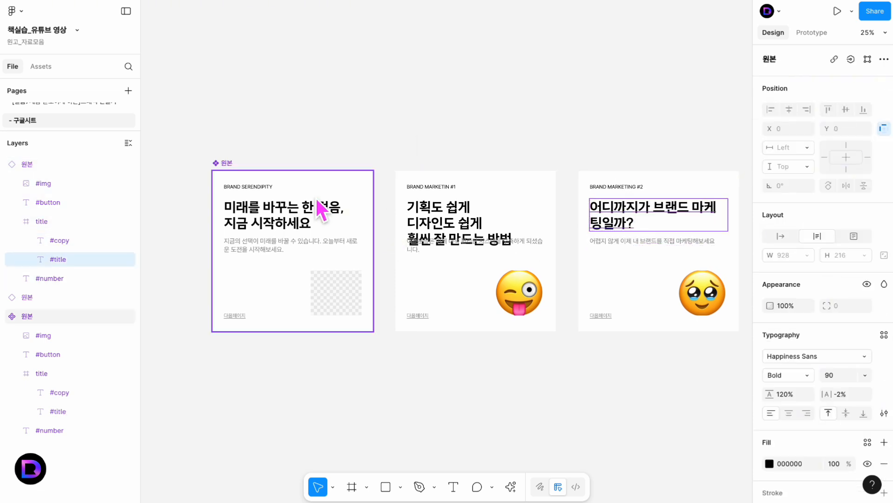
super+click(307, 217)
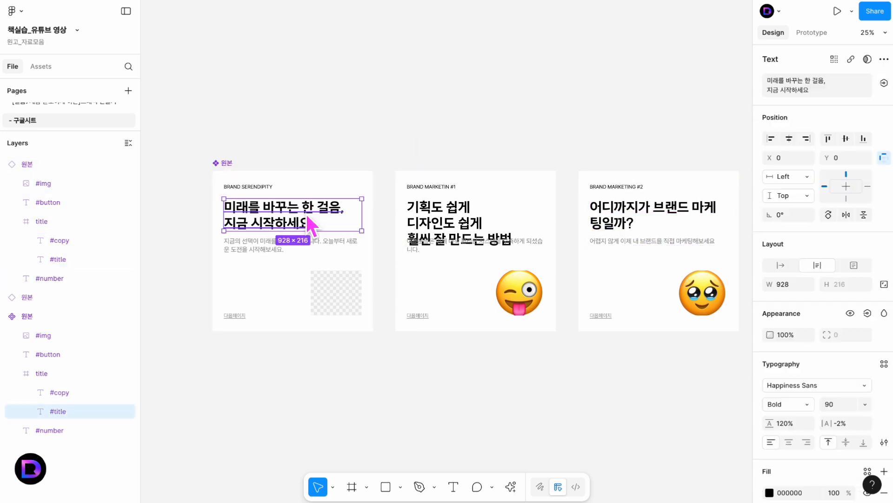
click(781, 266)
click(567, 138)
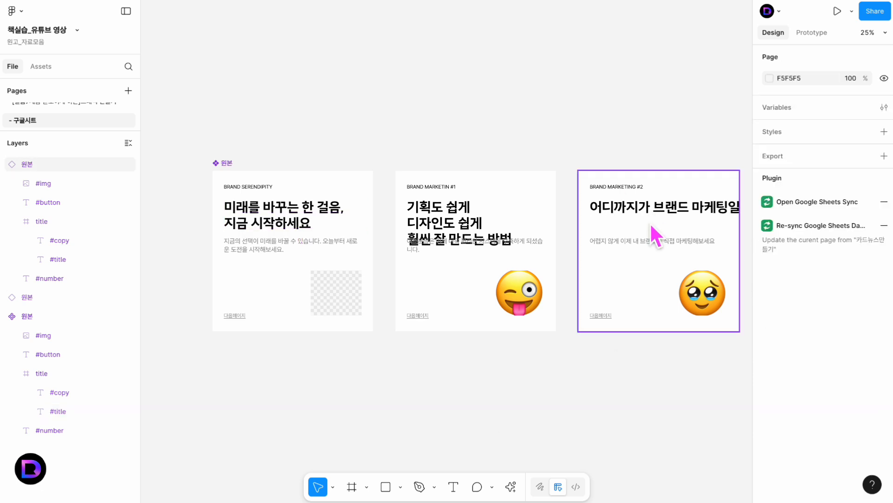
scroll(541, 110, right, 5)
scroll(551, 102, left, 3)
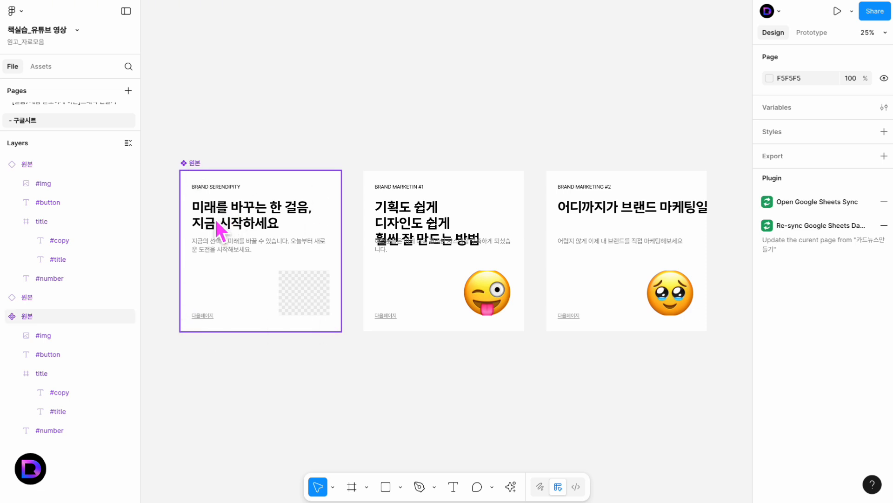
click(631, 208)
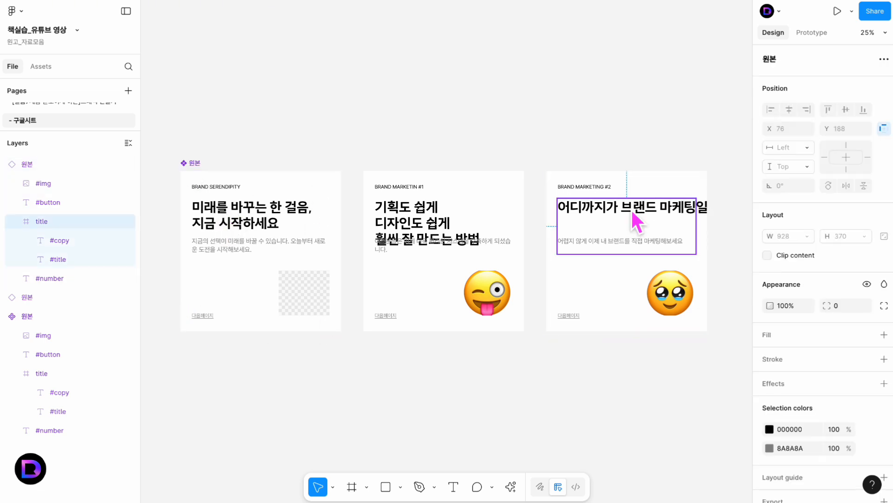
click(707, 211)
click(616, 161)
scroll(629, 168, right, 2)
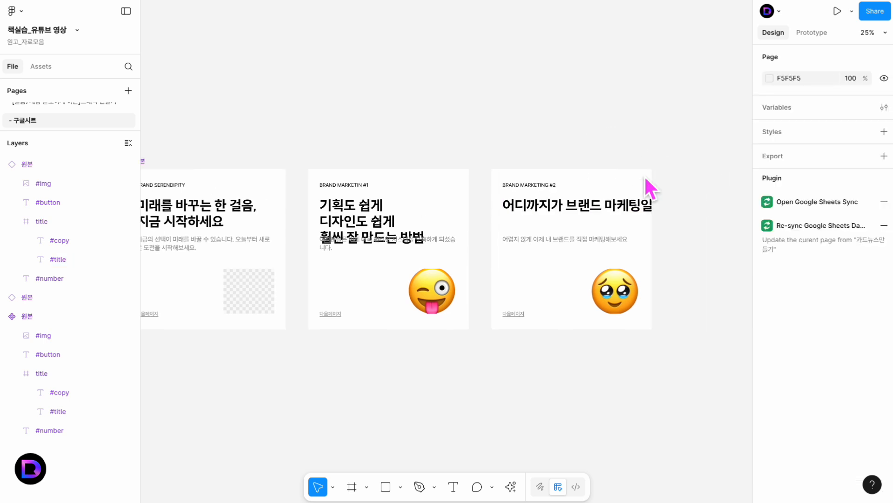
- Turn off Clip content on the BRAND MARKETING #2 card to reveal the overflowing title, and turn it back on
click(644, 175)
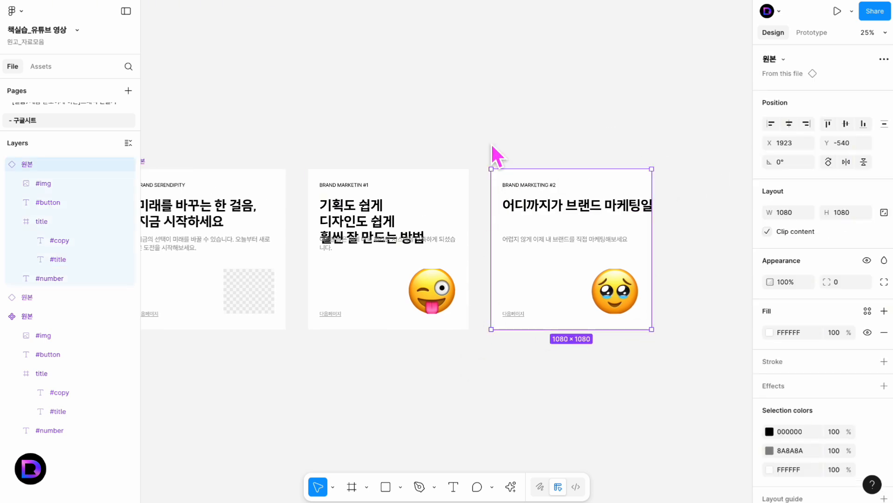
click(767, 231)
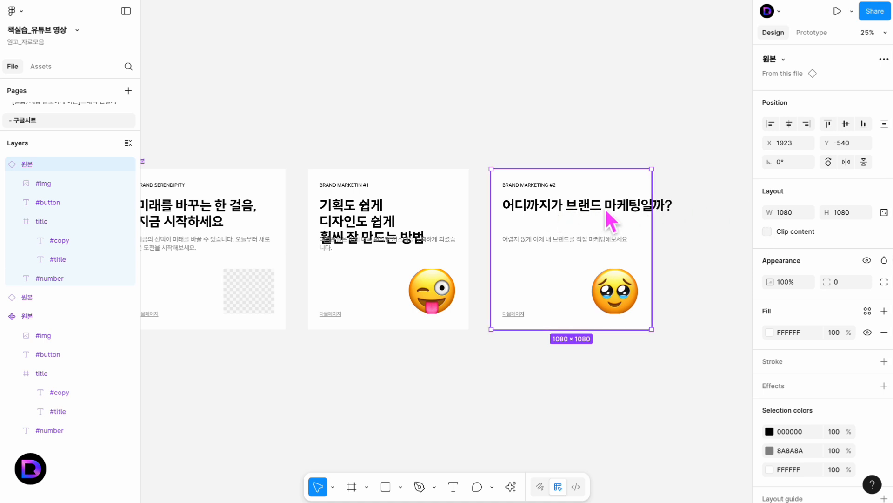
click(767, 232)
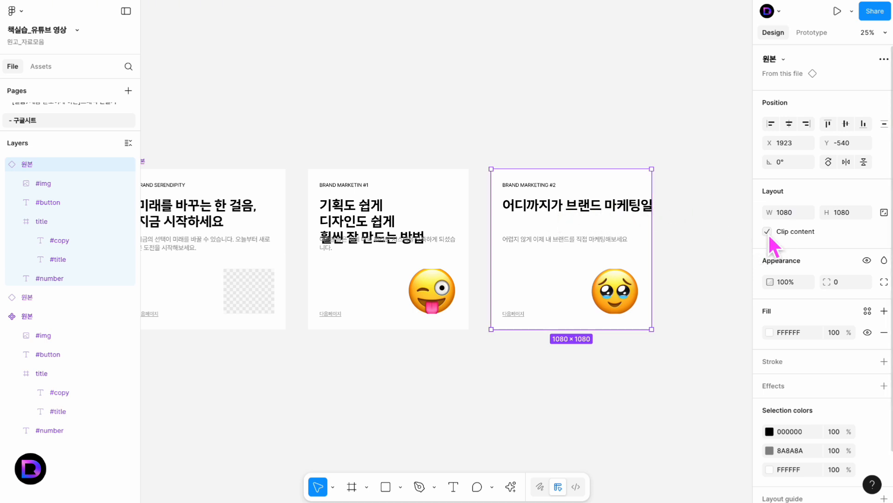
drag(476, 132, 523, 134)
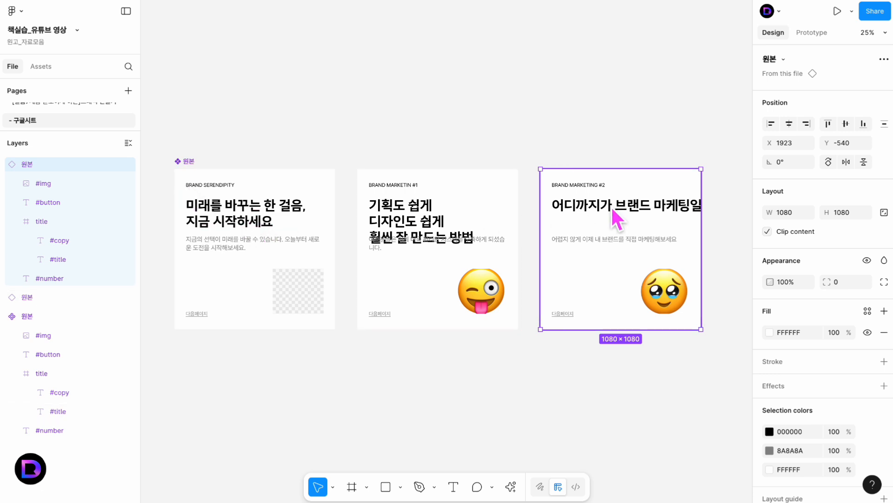
- Insert a line break before 마케팅일까? in the BRAND MARKETING #2 card's title
scroll(628, 211, right, 2)
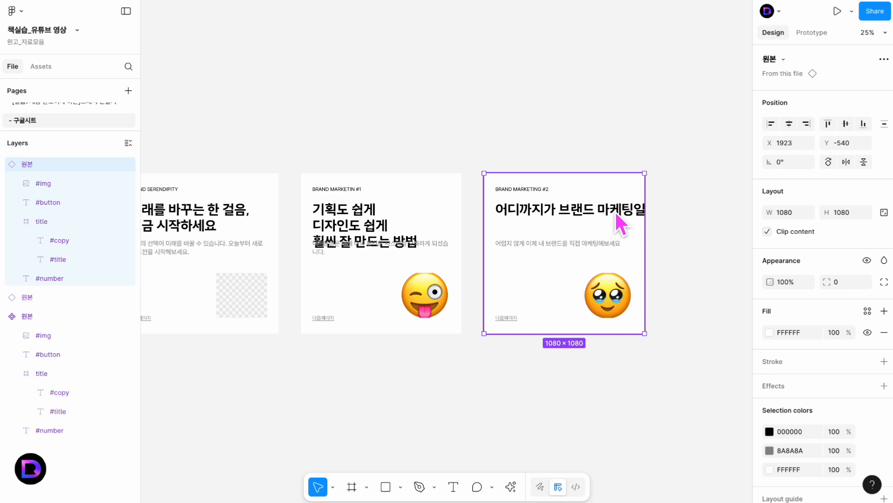
double_click(615, 210)
click(610, 215)
key(Return)
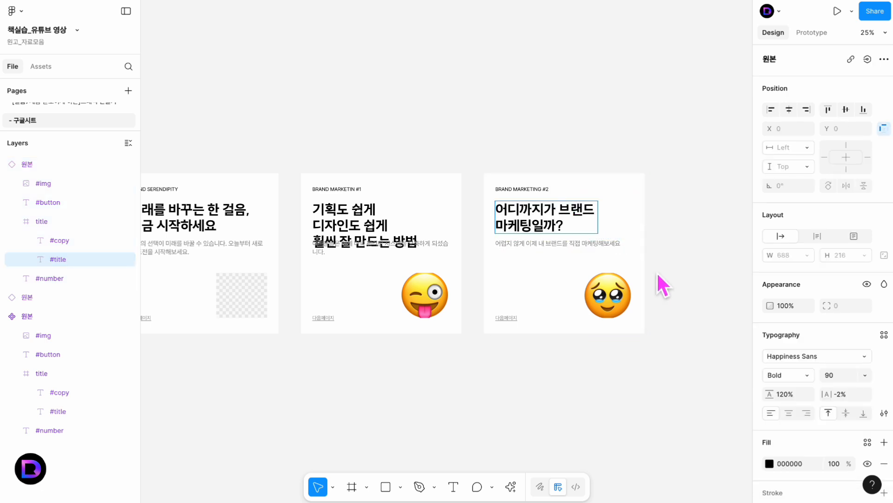
click(682, 265)
- Examine the title and copy text layers of the BRAND MARKETIN #1 card where the two texts meet
click(424, 243)
double_click(434, 244)
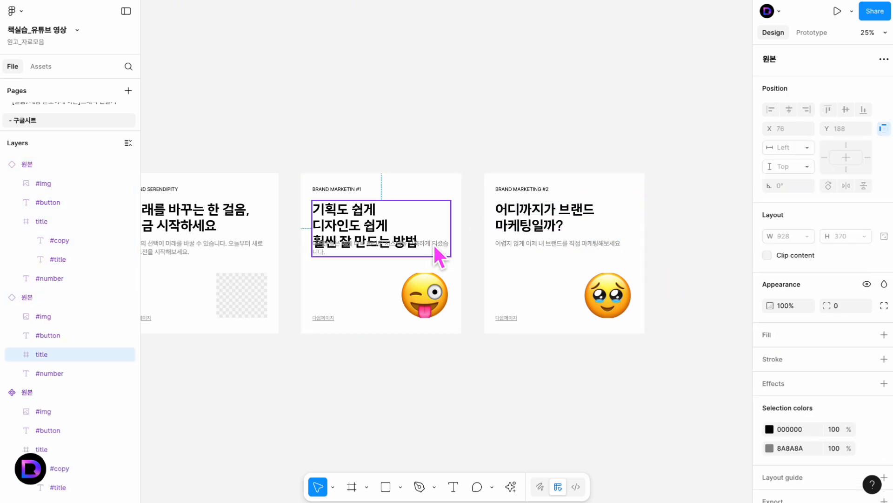
double_click(440, 244)
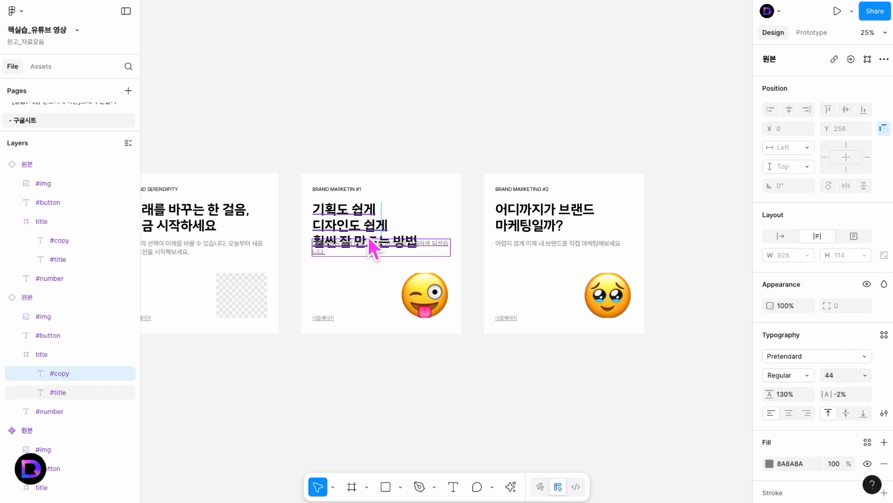
click(372, 225)
click(431, 242)
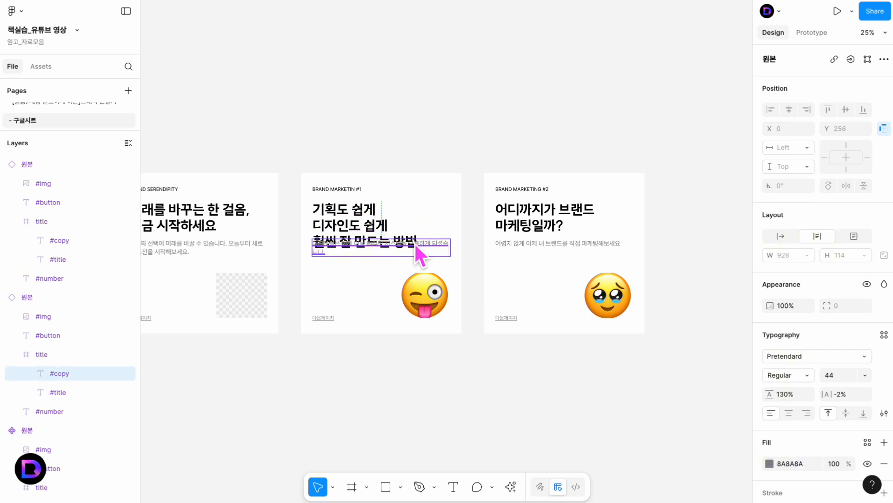
click(455, 269)
click(442, 254)
drag(442, 254, 454, 266)
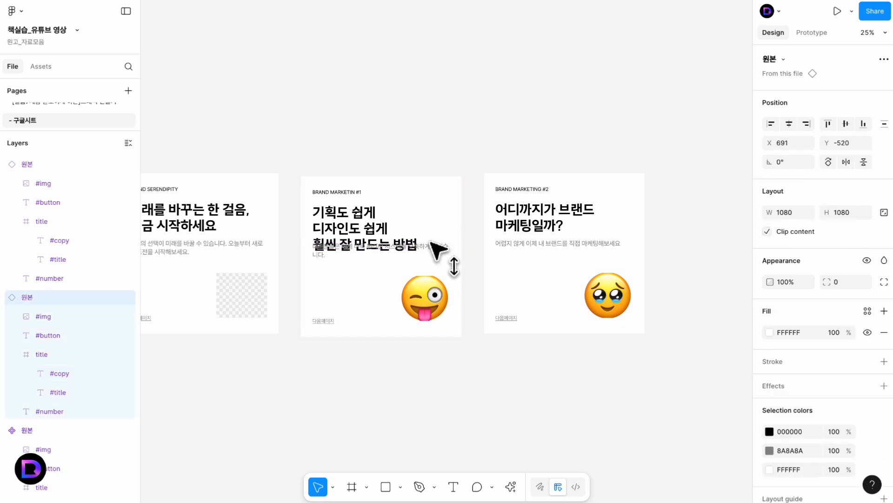
key(ctrl+z)
click(59, 393)
click(429, 249)
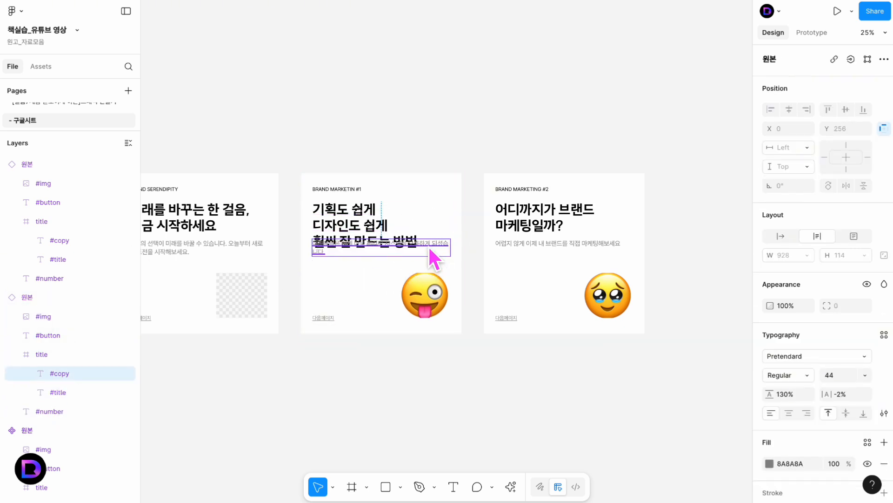
mouse_move(129, 373)
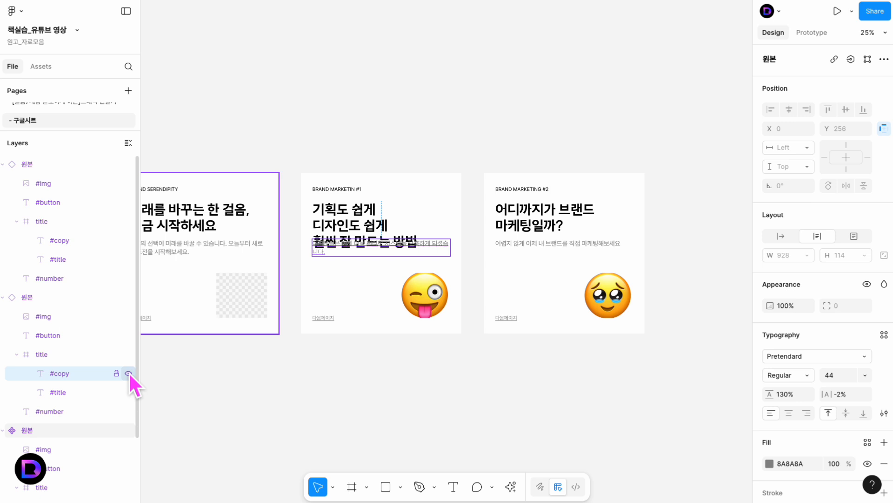
- Move the copy text in the main 원본 component down to Y 356, leaving room for a three-line title
click(184, 250)
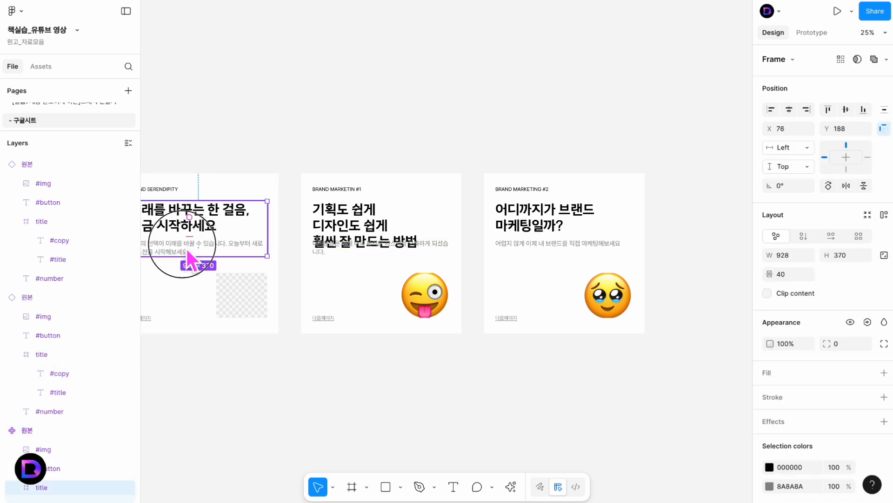
click(186, 249)
key(shift+Down)
key(shift+Down)
key(shift+Down)
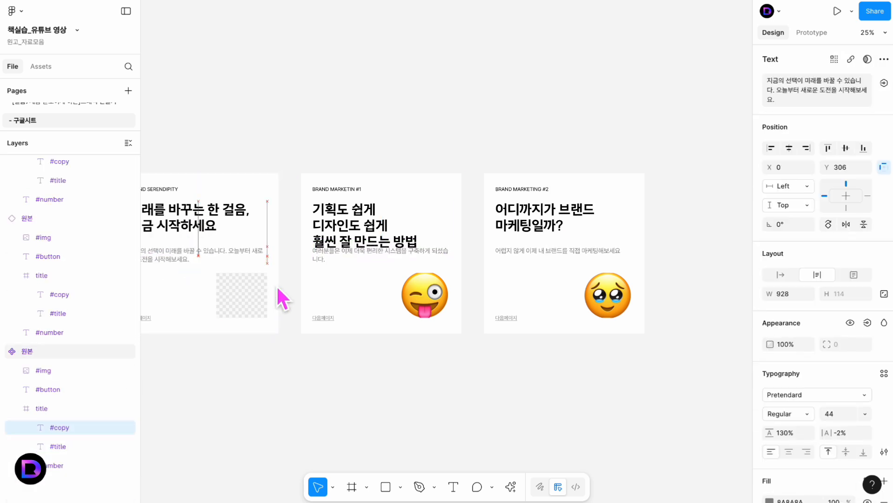
key(shift+Down)
key(shift+Down)
key(shift+Down)
key(shift+Down)
key(shift+Down)
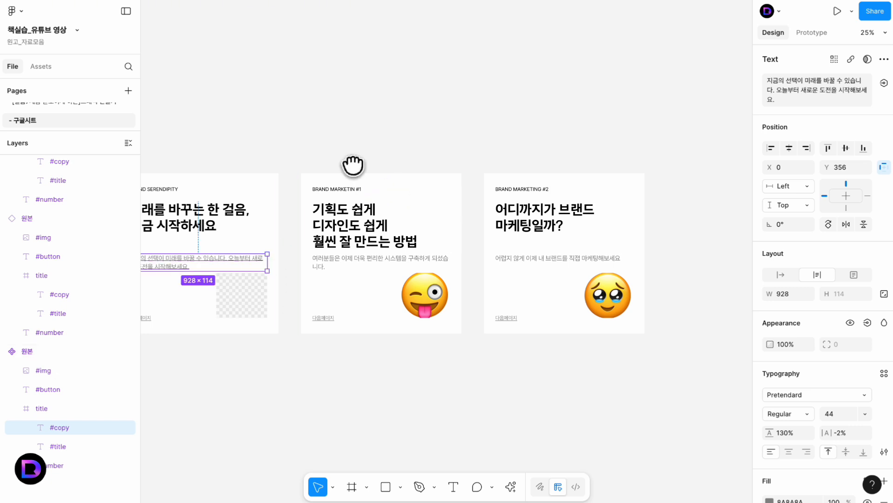
drag(353, 165, 445, 141)
click(358, 99)
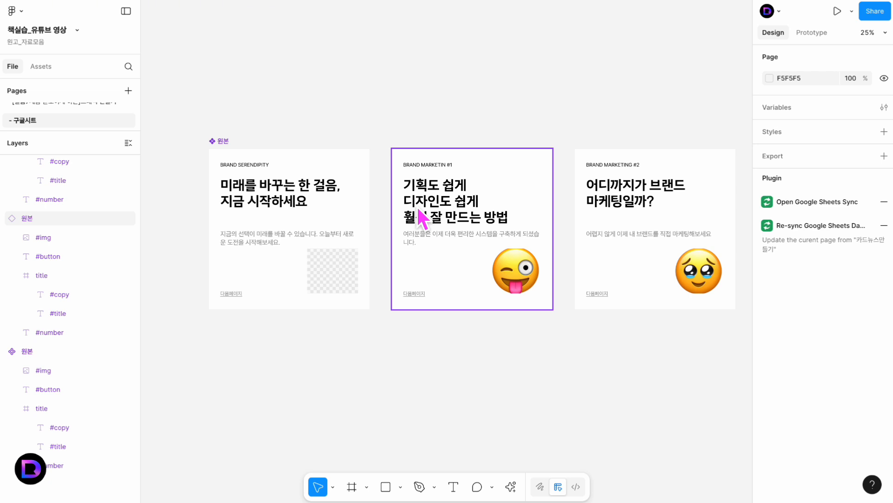
ctrl+click(286, 237)
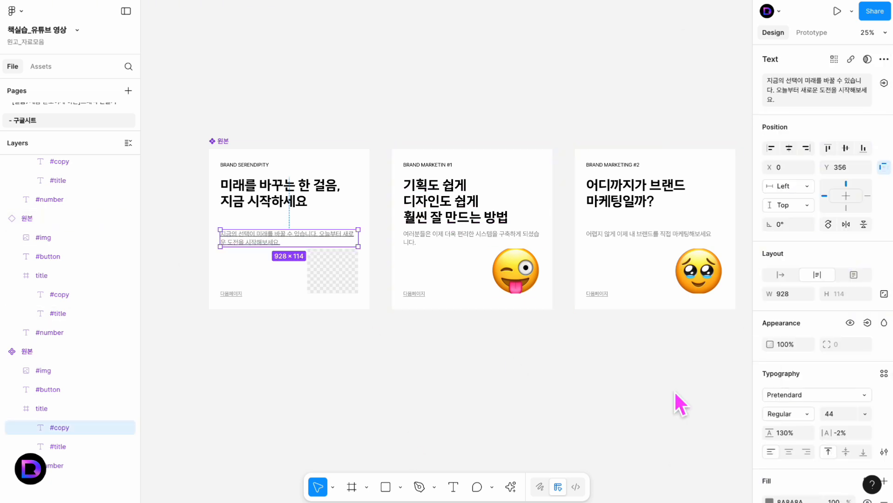
scroll(613, 410, right, 1)
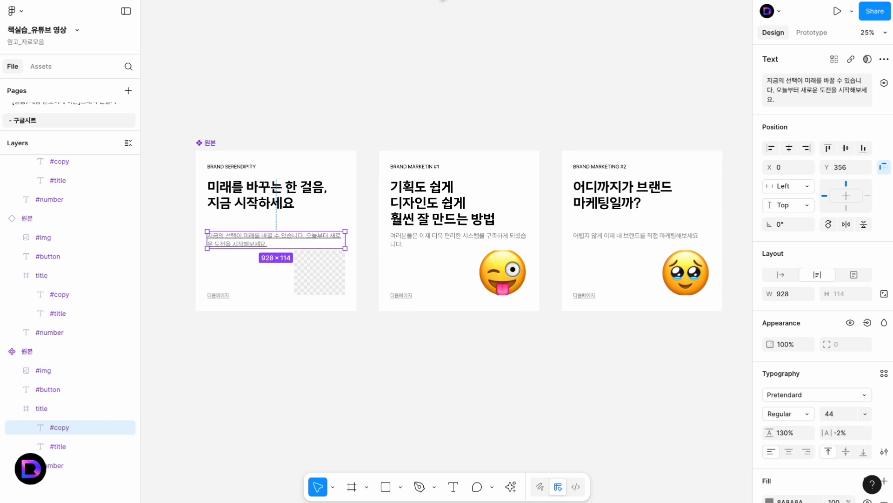
click(424, 93)
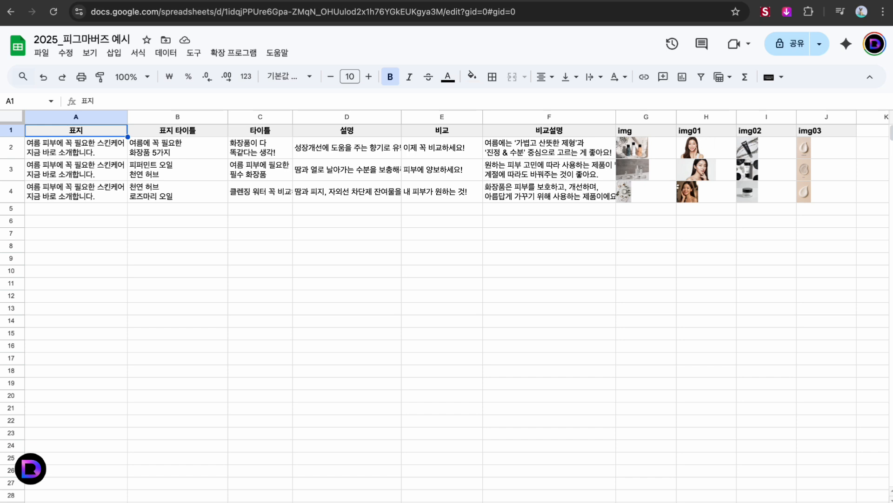
click(788, 47)
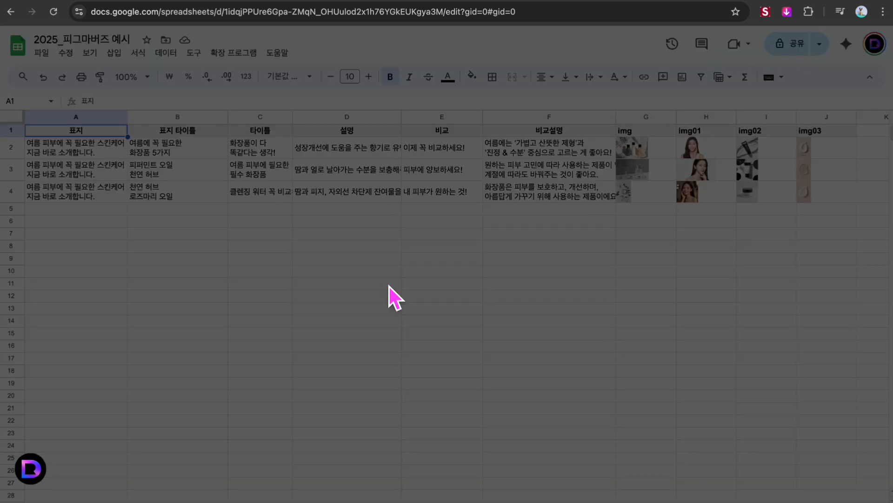
click(680, 320)
click(507, 245)
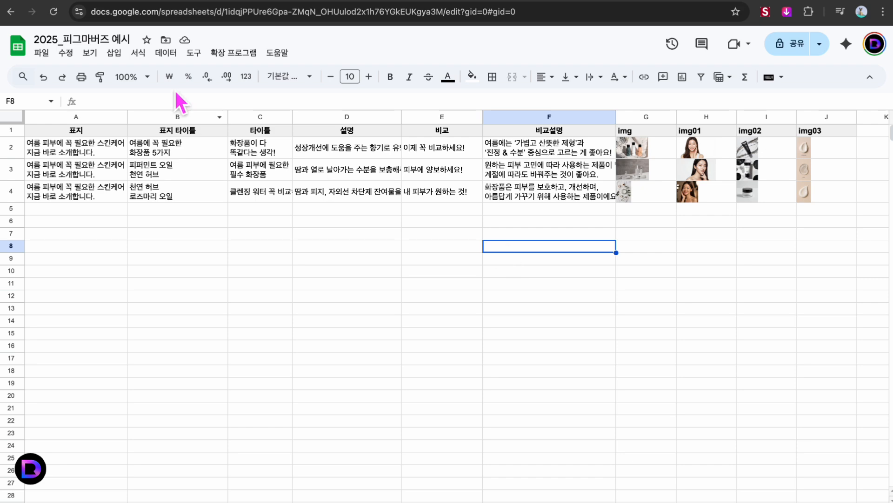
- Download the 2025_피그마버즈 예시 spreadsheet from Google Sheets as a Microsoft Excel (.xlsx) file
click(41, 53)
mouse_move(124, 199)
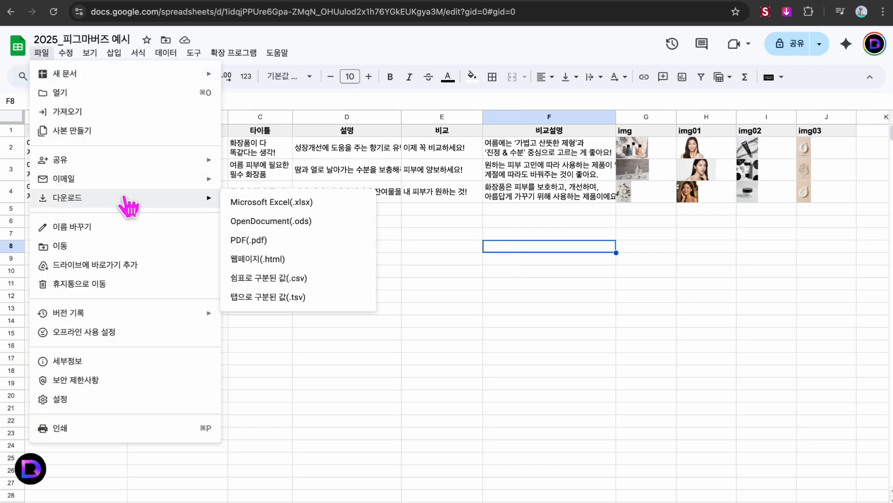
click(245, 212)
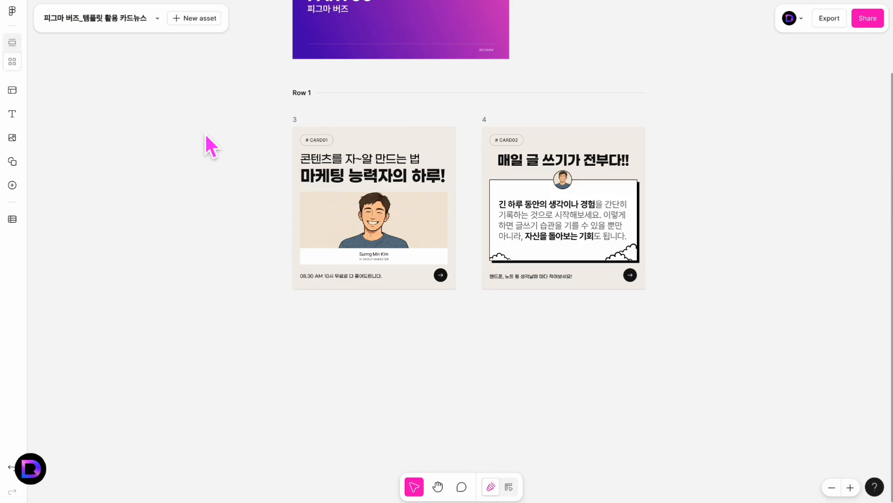
- Switch to Figma Buzz, upload the spreadsheet for bulk creation and connect the CARD01 headline to the 타이틀 field
click(13, 220)
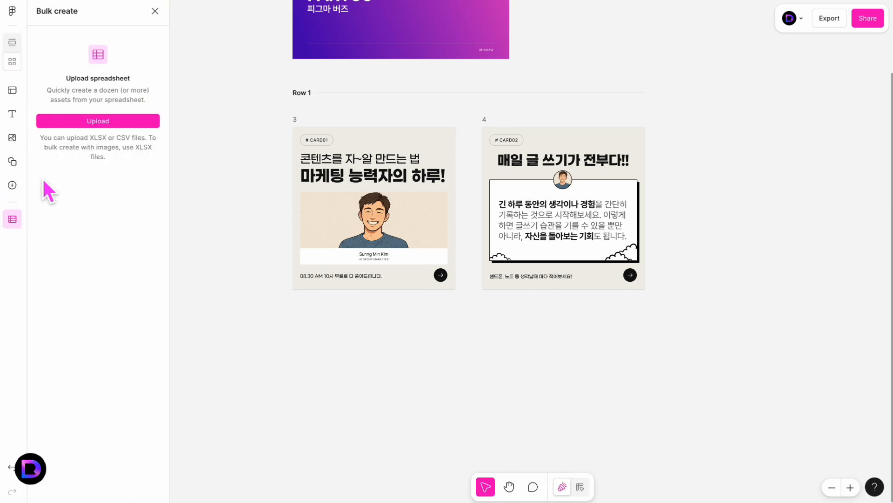
click(95, 124)
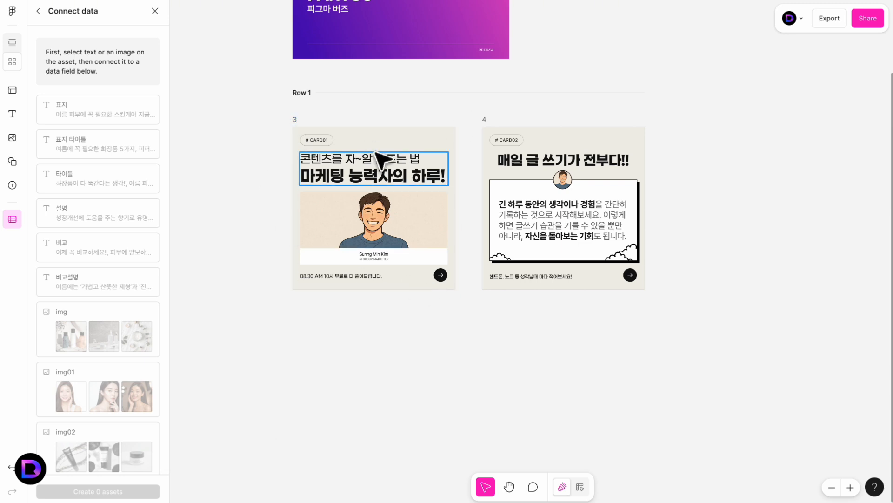
click(369, 166)
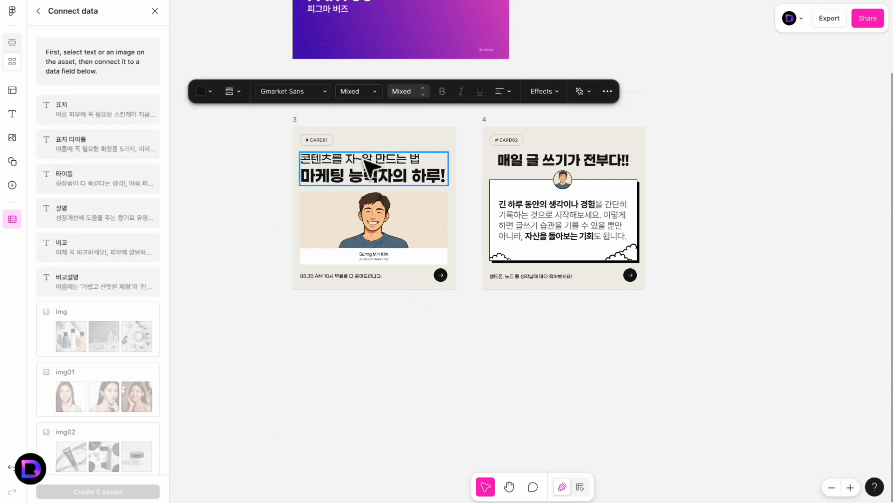
click(98, 181)
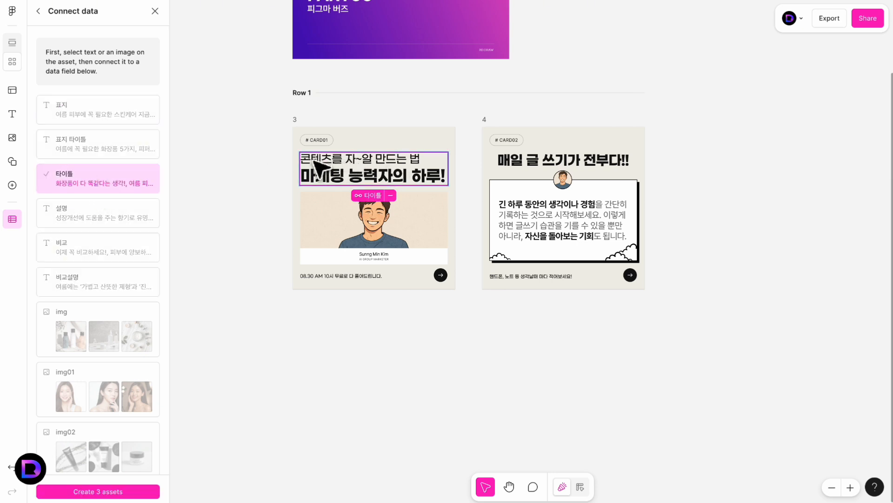
- Compare the text styles of the two lines in the CARD01 headline
click(421, 183)
double_click(371, 179)
drag(330, 177, 441, 186)
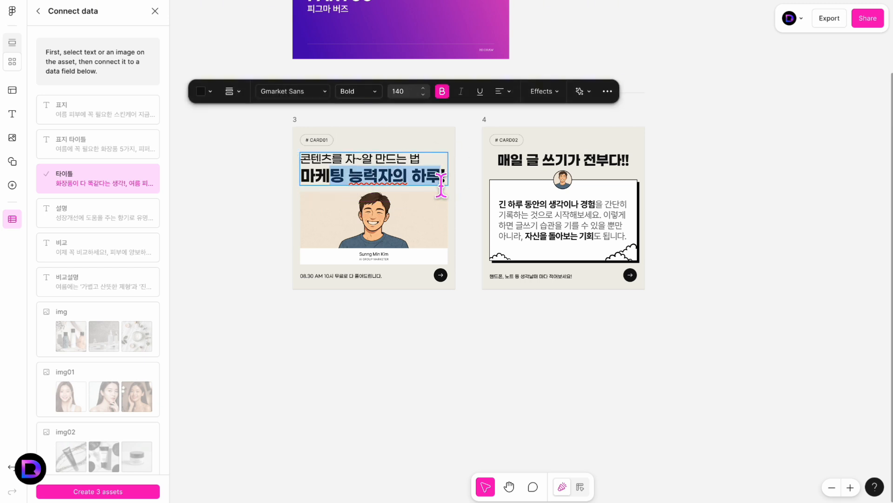
drag(303, 179, 458, 189)
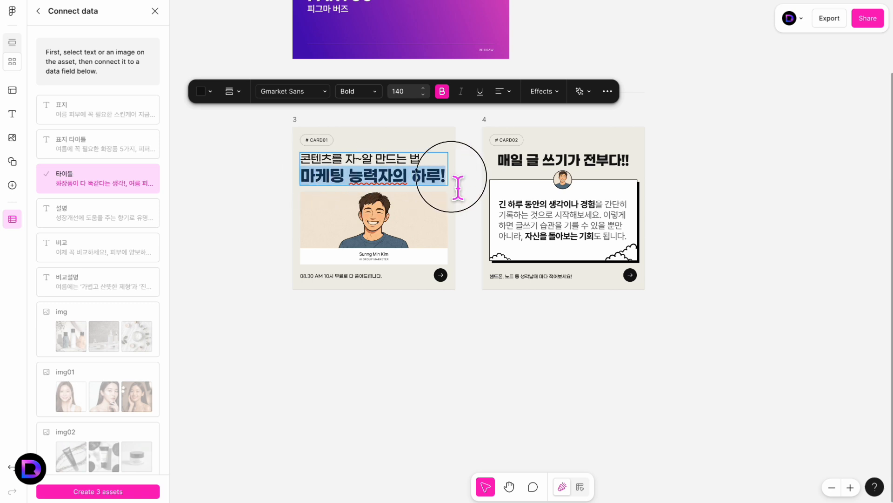
drag(300, 158, 424, 162)
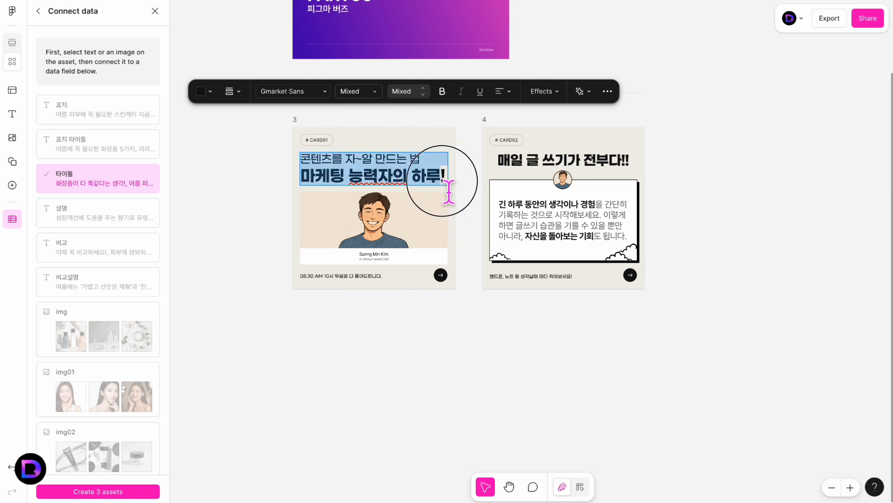
drag(303, 176, 472, 181)
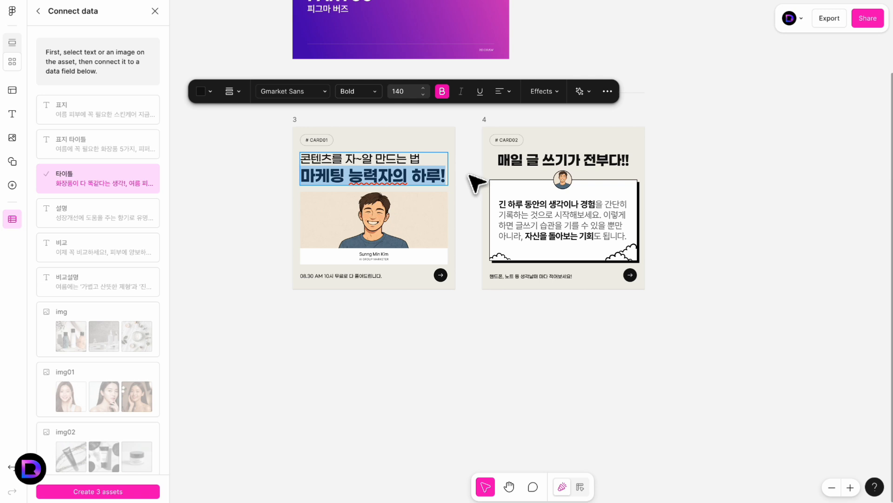
key(Escape)
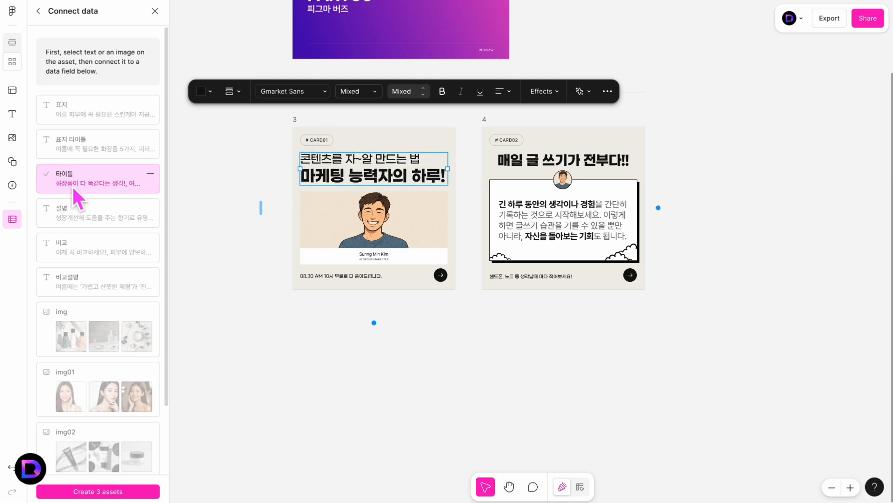
- Connect the CARD01 bottom caption to the 설명 field and the portrait image to the img field
click(77, 210)
click(540, 293)
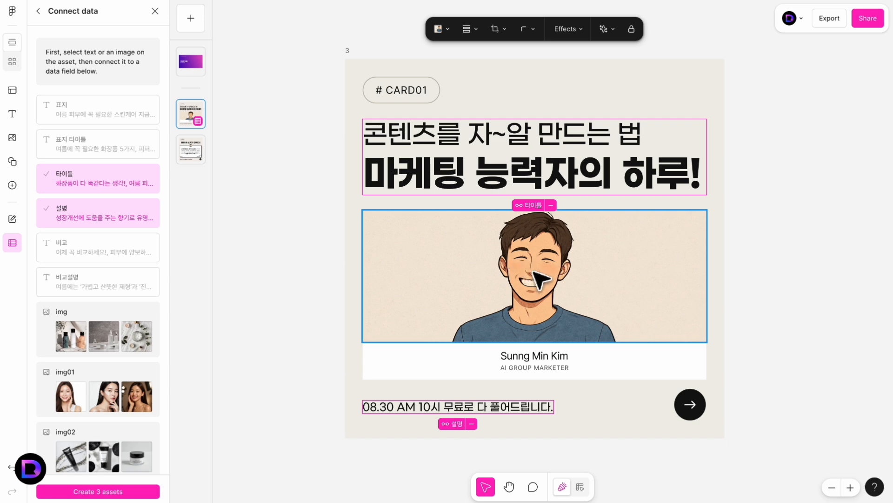
click(77, 345)
click(391, 407)
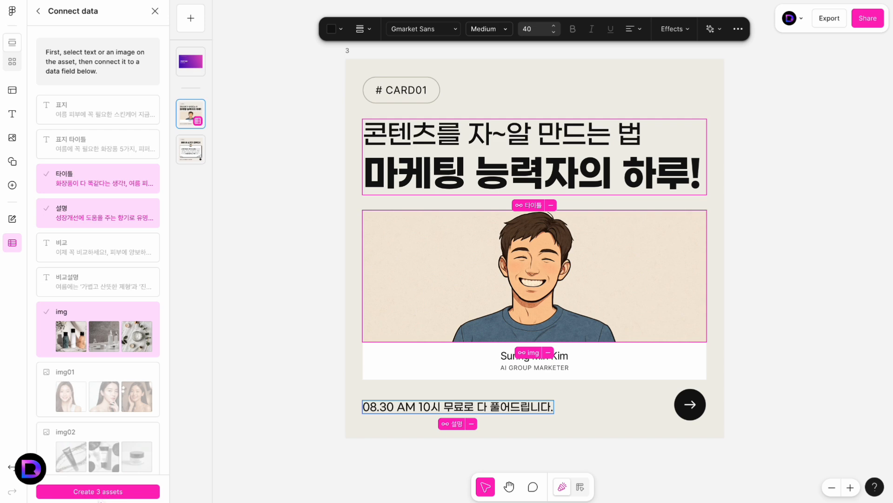
- Create 3 assets from the connected spreadsheet data and look over the generated cards in Row 3
click(107, 496)
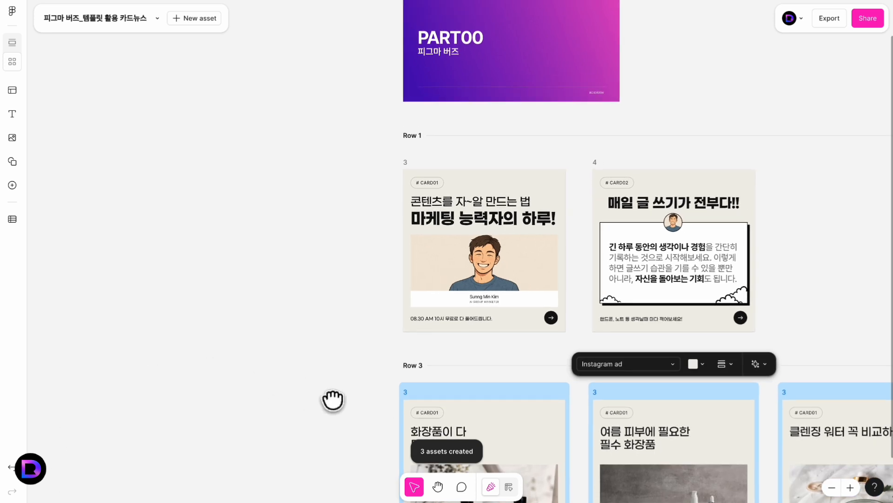
drag(333, 400, 180, 244)
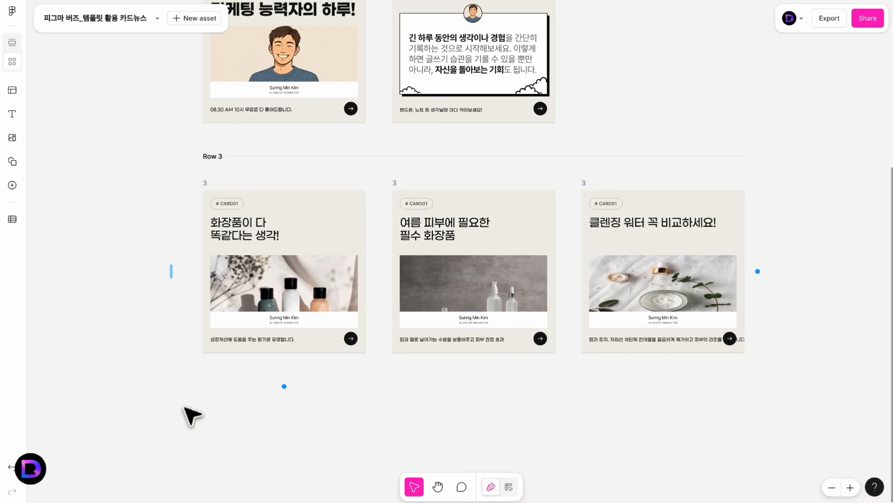
drag(158, 403, 778, 179)
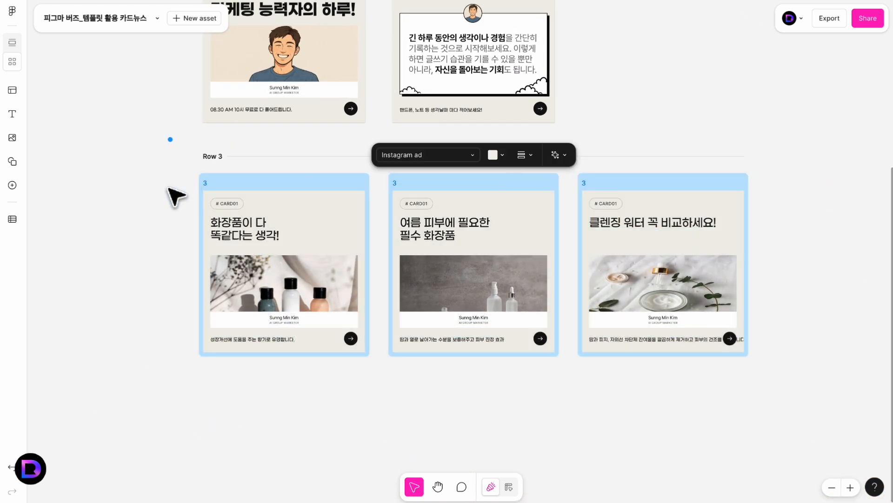
click(854, 318)
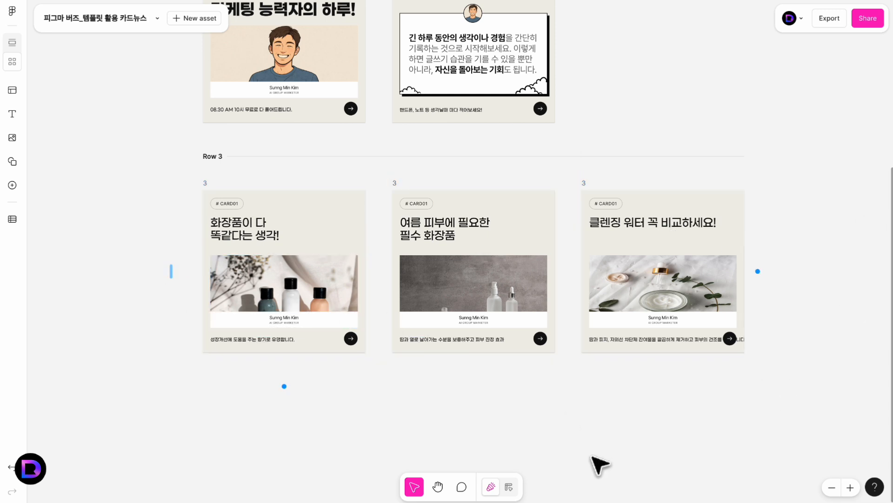
- Reposition the cropped image upward on the middle Row 3 card so the bottles sit inside the image frame
click(517, 294)
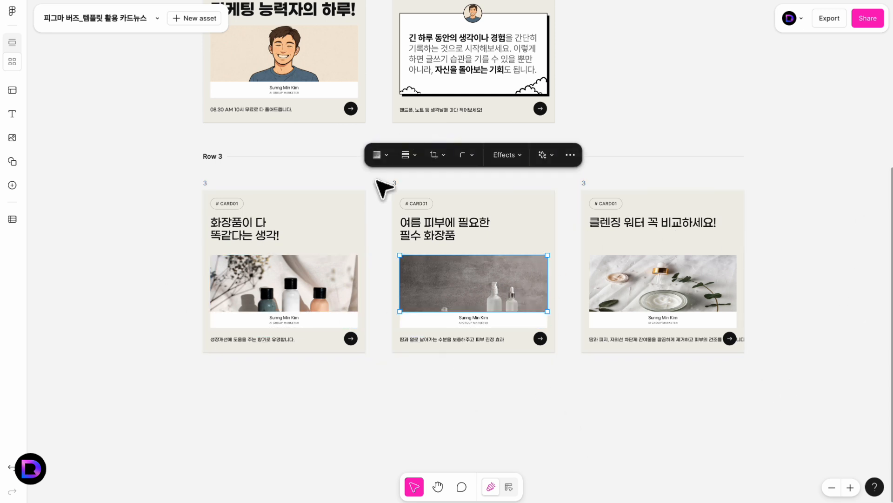
click(436, 155)
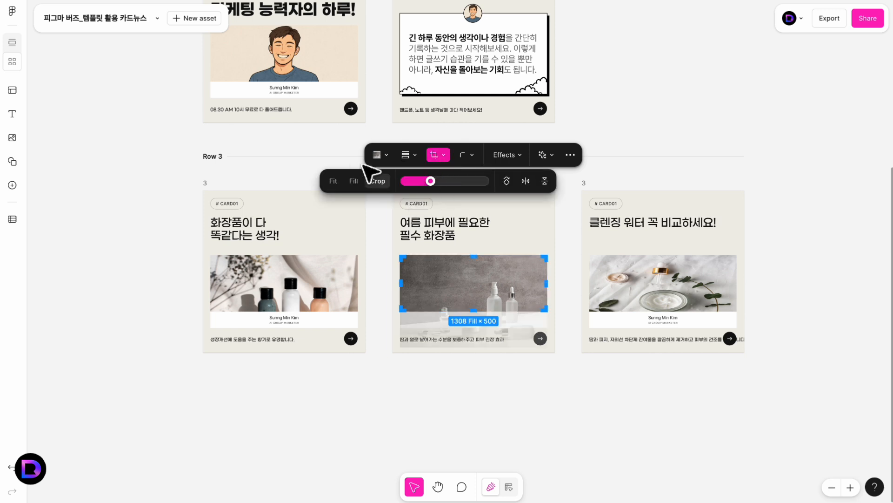
click(376, 181)
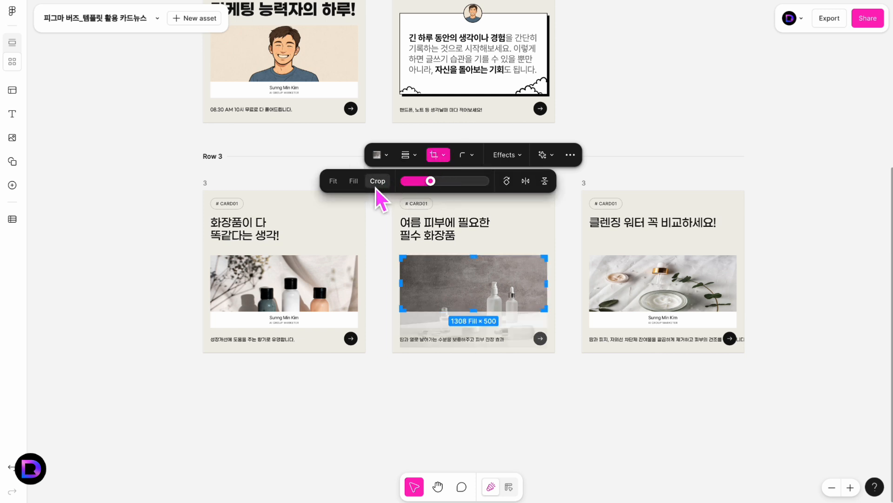
drag(471, 282, 480, 281)
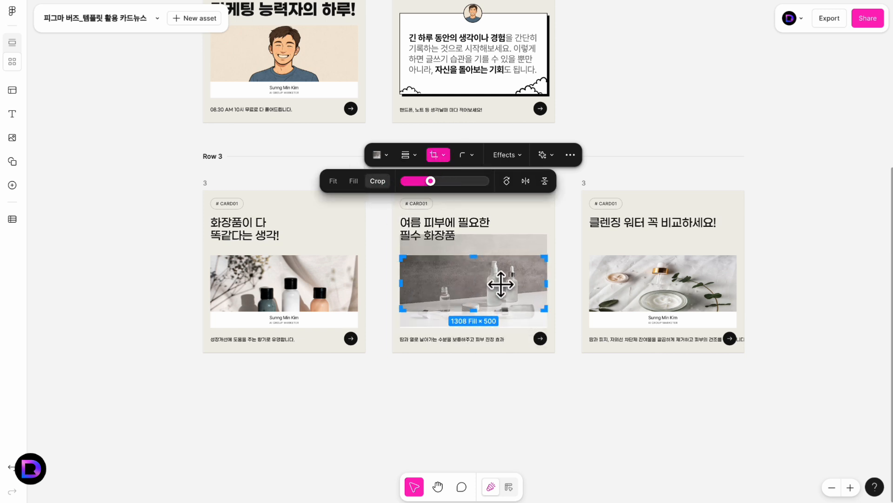
click(785, 168)
scroll(786, 169, up, 3)
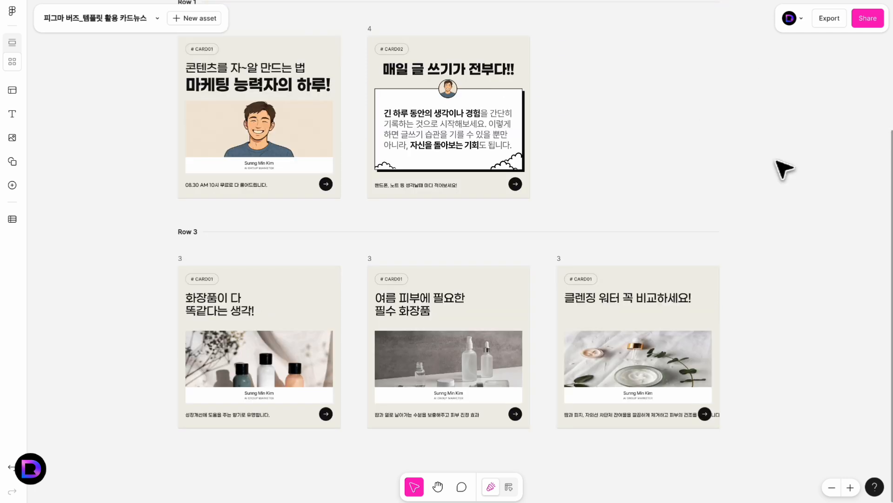